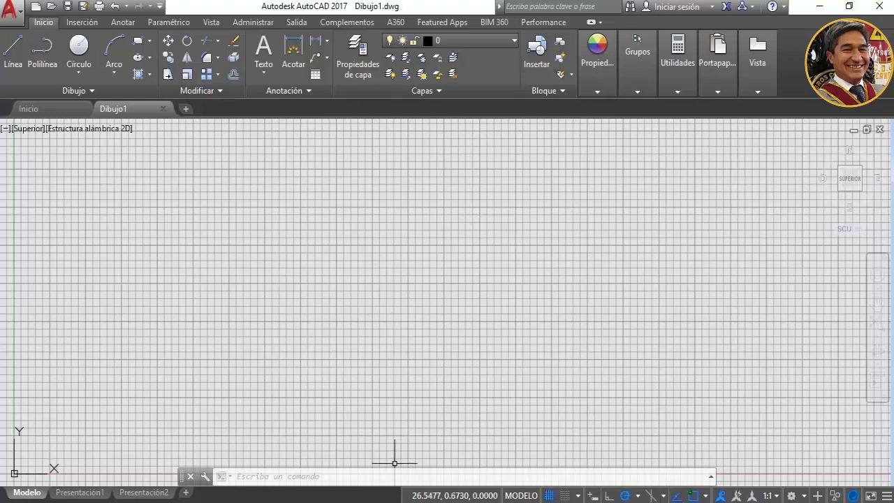
- Check the flange reference drawing, then switch AutoCAD to the Modelado 3D workspace
key(alt+Tab)
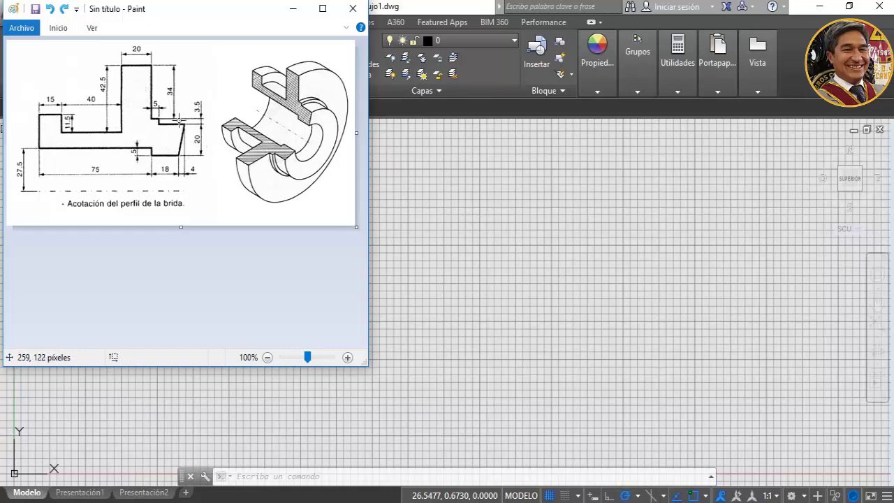
click(496, 340)
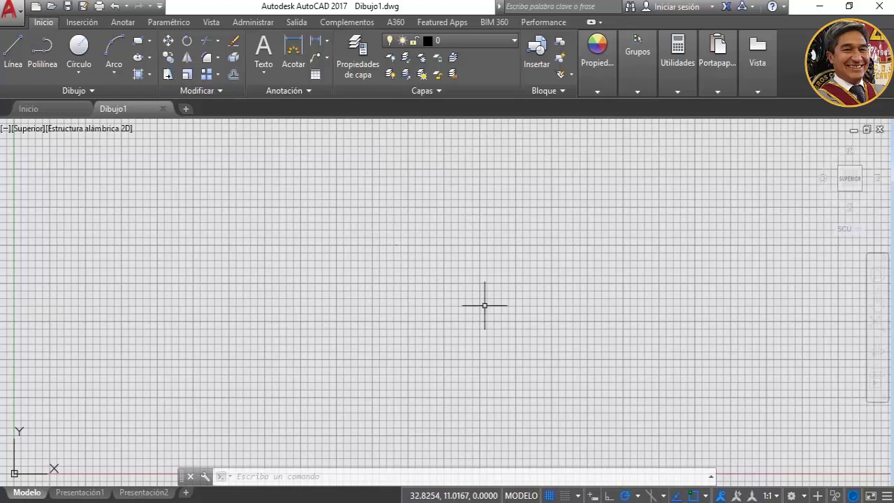
click(805, 496)
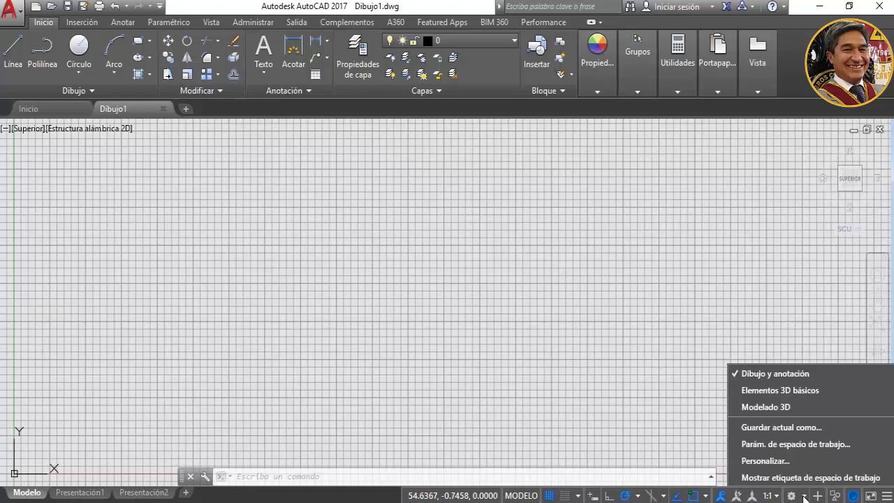
click(768, 407)
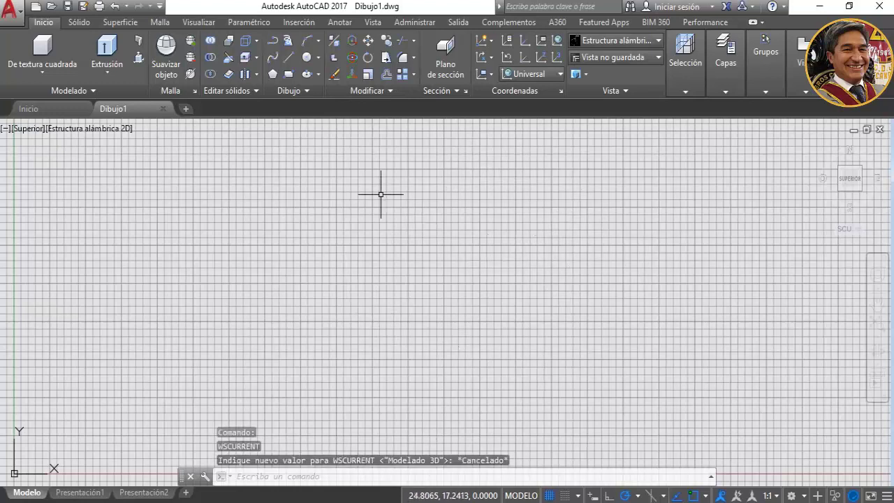
click(284, 478)
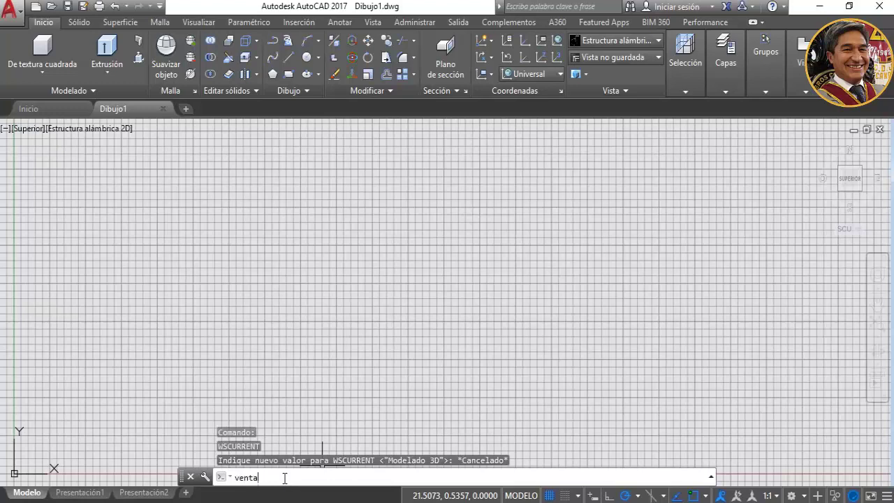
- Use VENTANAS to set a 3D Dos: Vertical layout with top and SE isometric viewports
text(na)
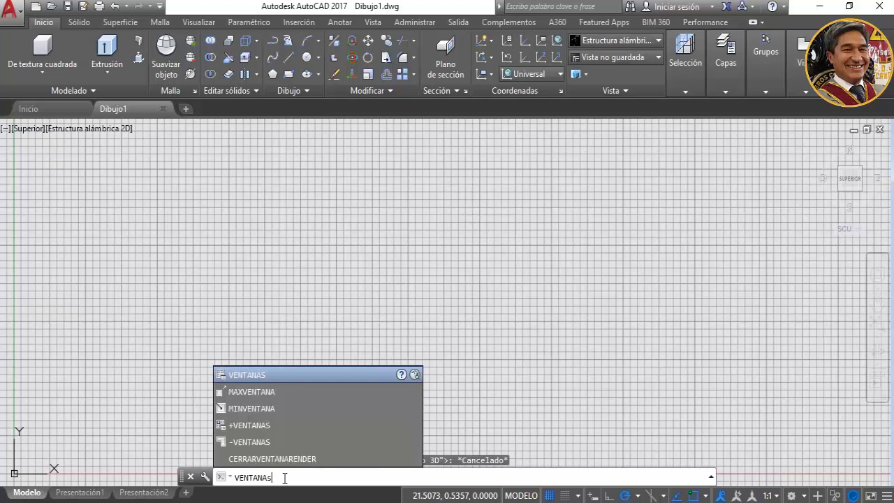
text(s)
key(Return)
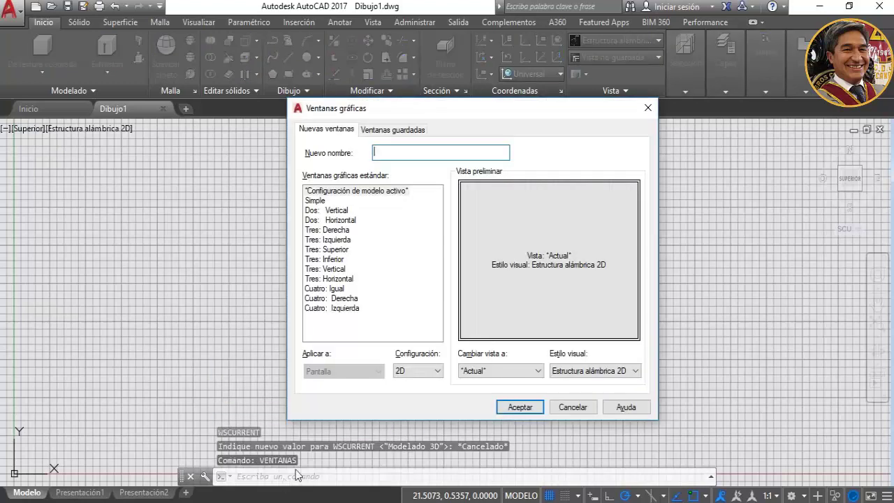
click(438, 371)
click(417, 392)
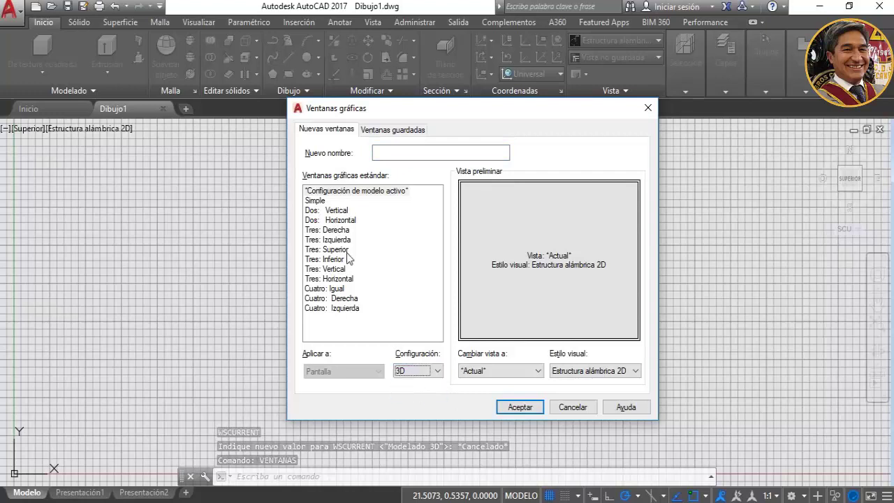
click(325, 212)
click(520, 407)
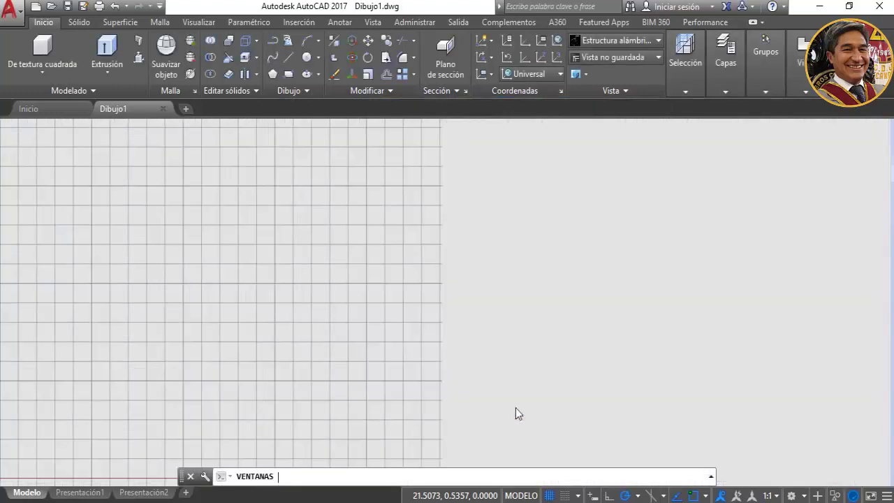
click(610, 314)
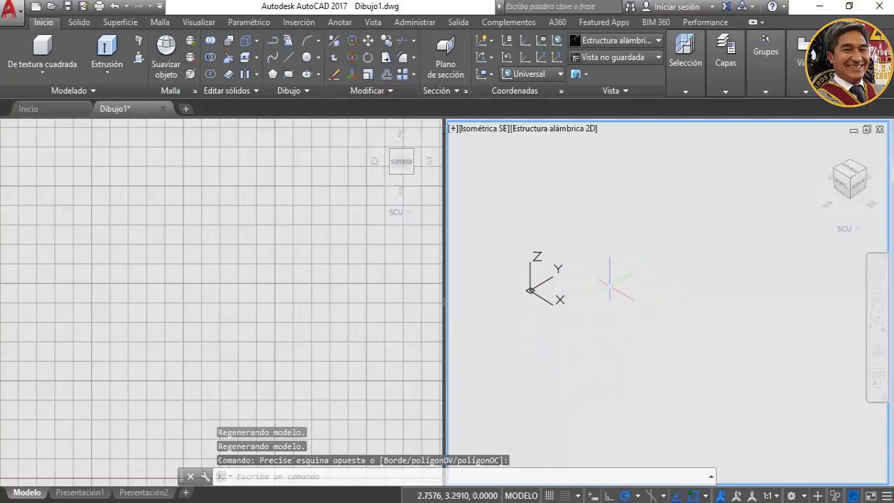
- Set the isometric viewport to Conceptual style and make the top viewport active
click(547, 130)
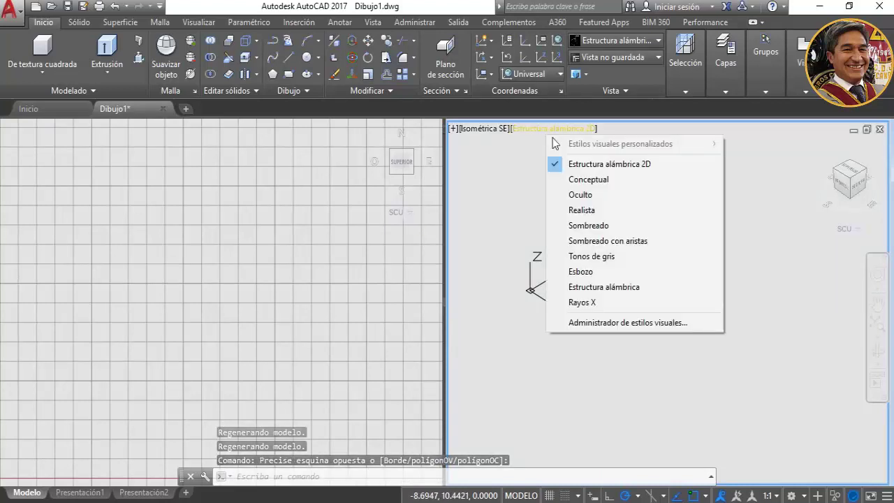
click(580, 181)
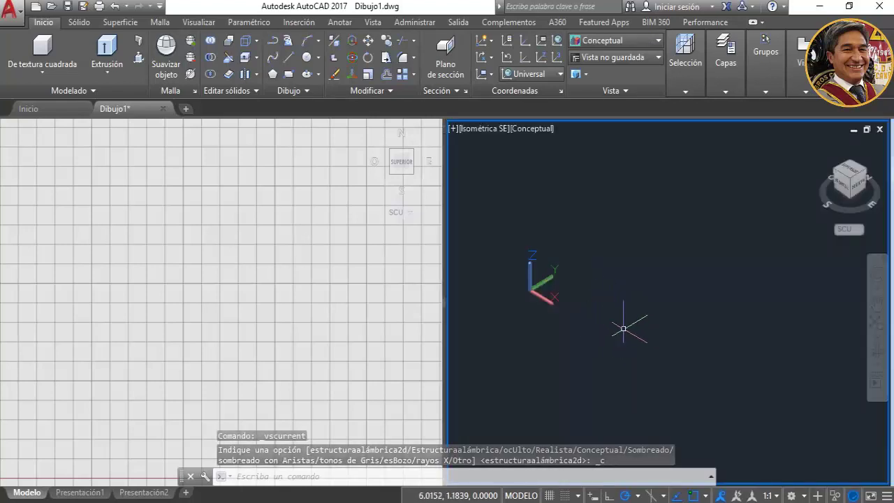
click(224, 334)
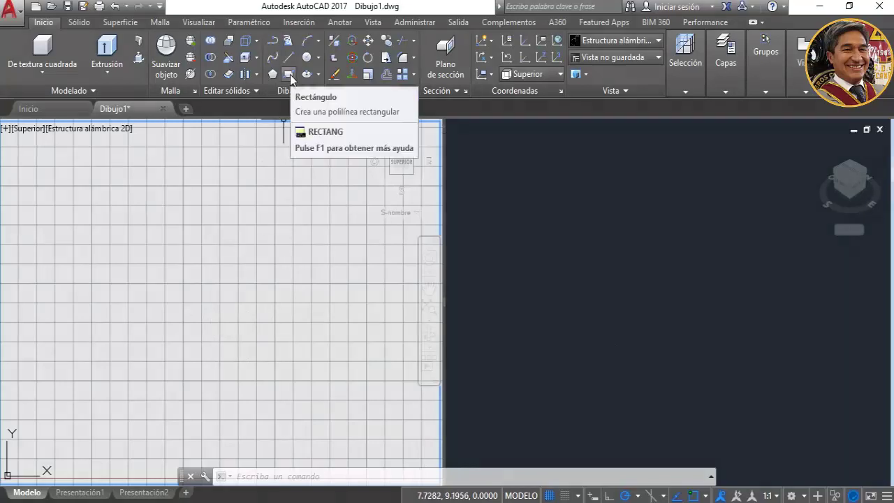
- Draw a 210 by 297 rectangle from 0,0 and zoom the top view to fit it
click(290, 74)
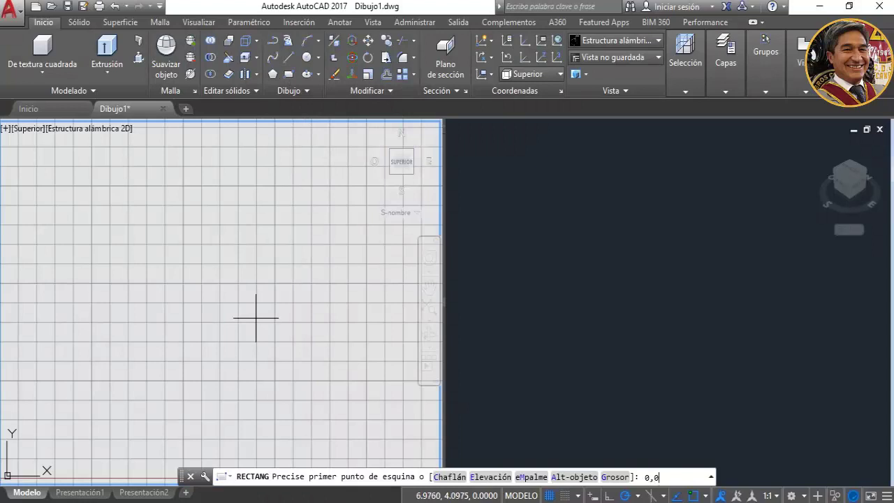
key(Return)
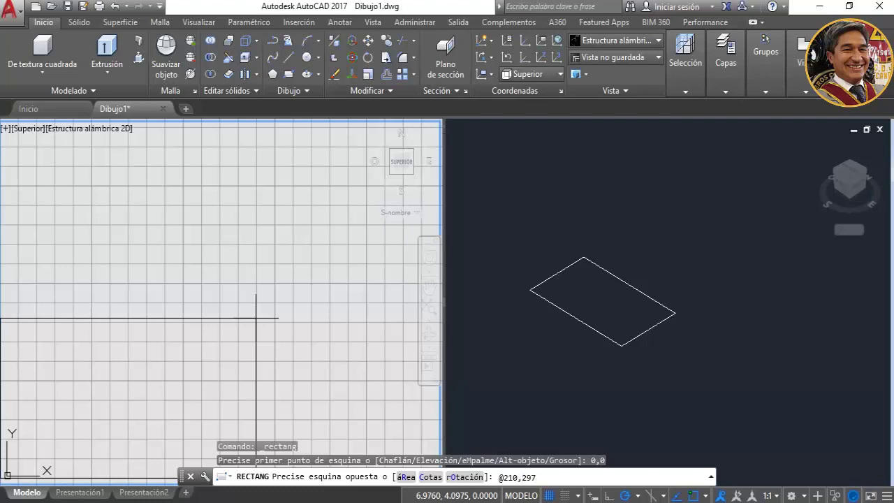
key(Return)
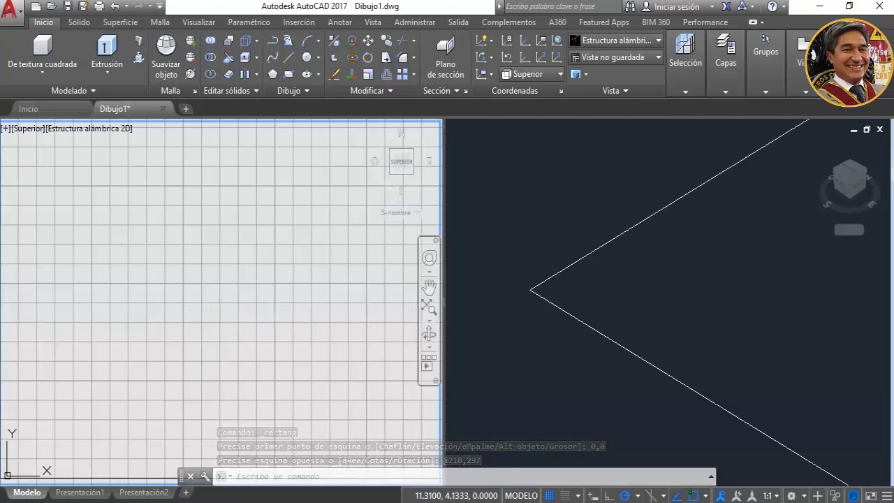
click(429, 306)
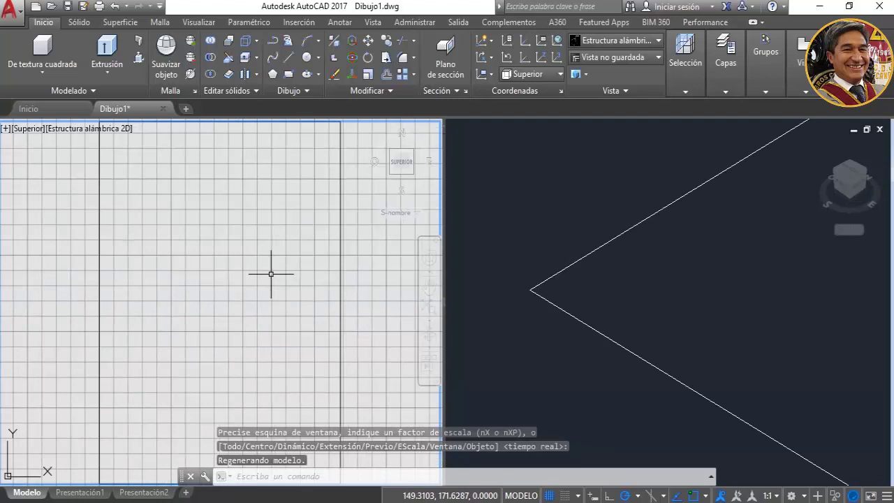
scroll(271, 274, down, 3)
scroll(282, 276, up, 2)
- Zoom extents and pan the isometric viewport to frame the rectangle
click(596, 276)
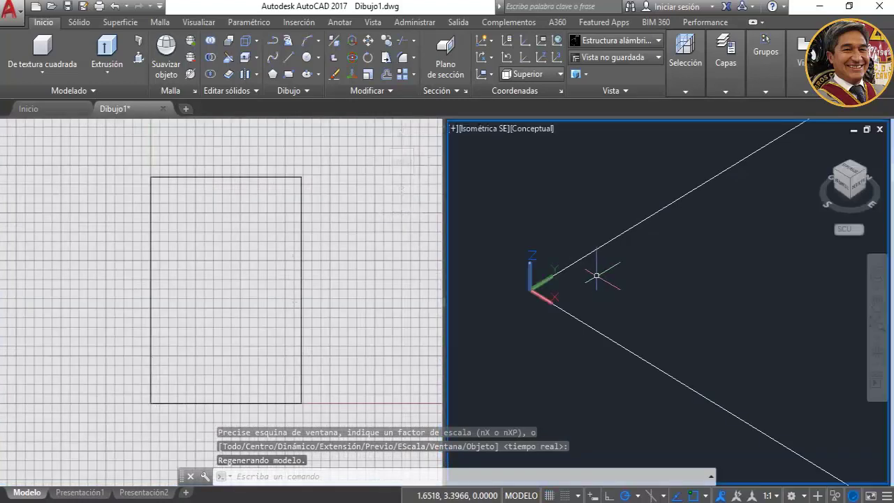
click(877, 323)
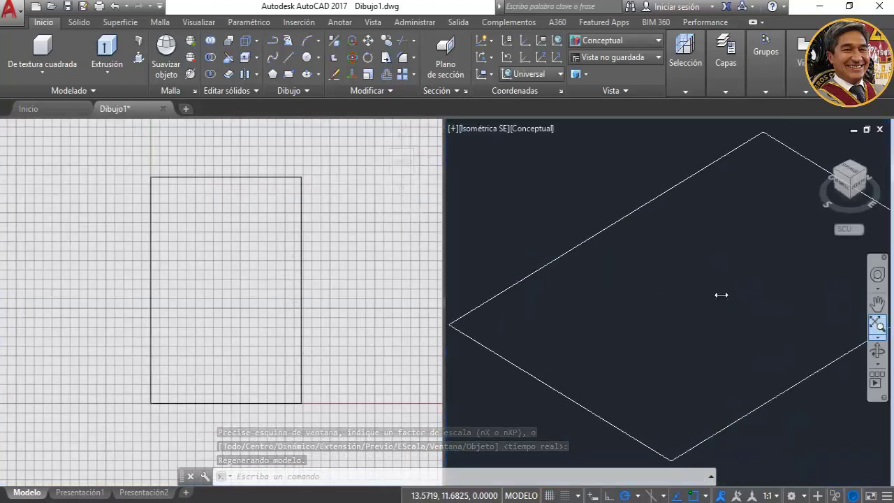
scroll(721, 295, down, 5)
scroll(743, 300, up, 2)
scroll(764, 319, up, 1)
middle_drag(765, 319, 595, 312)
key(Escape)
key(alt+Tab)
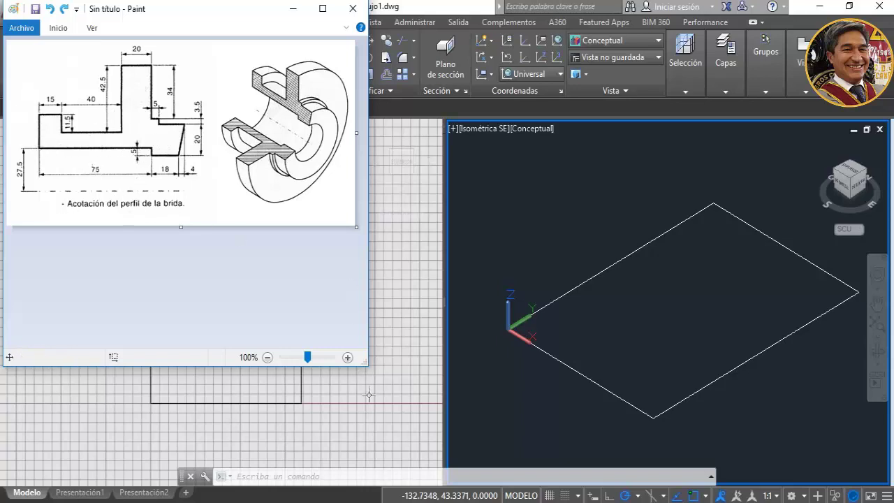
click(368, 393)
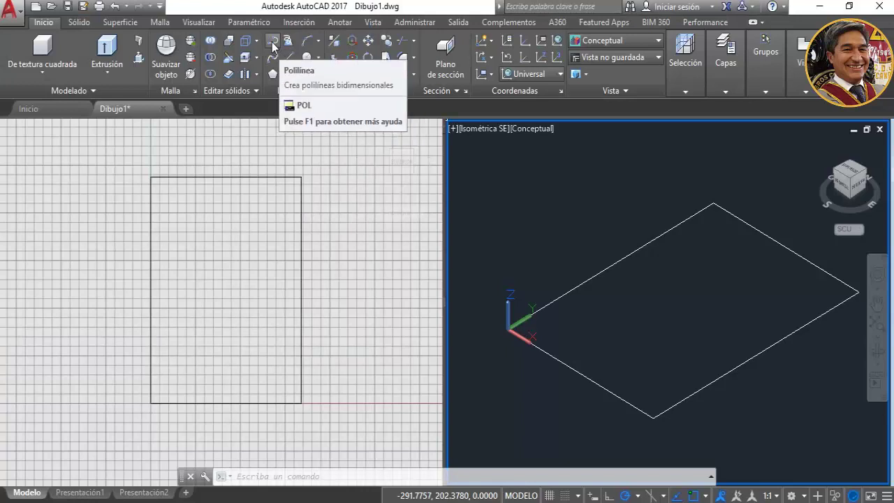
- Start the profile polyline at 40,120 with edges 75, 5, 18 and a 4,20 slant
click(273, 43)
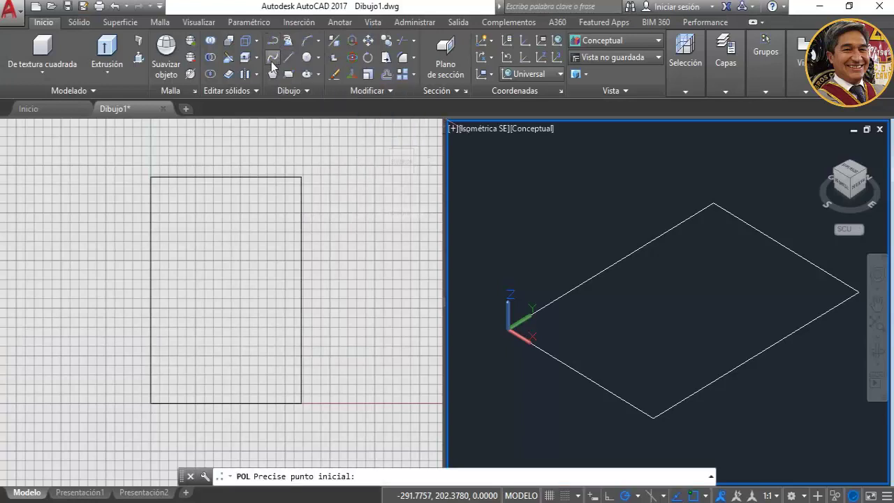
click(176, 308)
text(40,120)
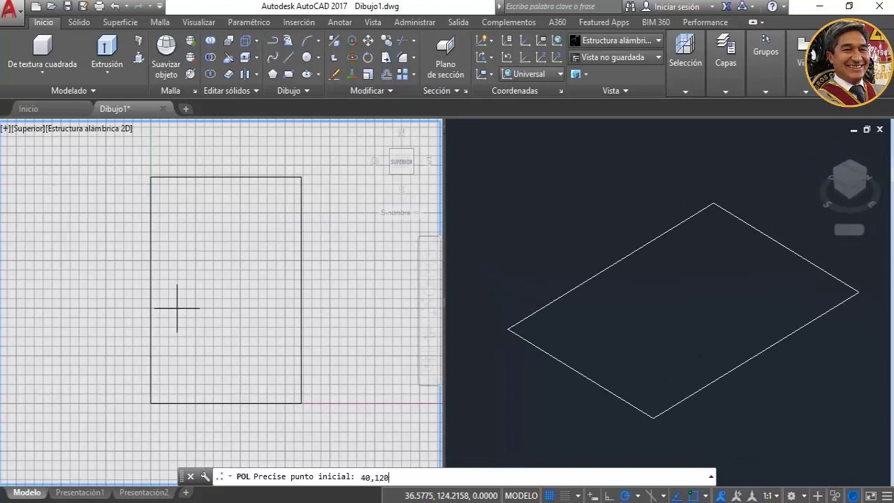
key(Return)
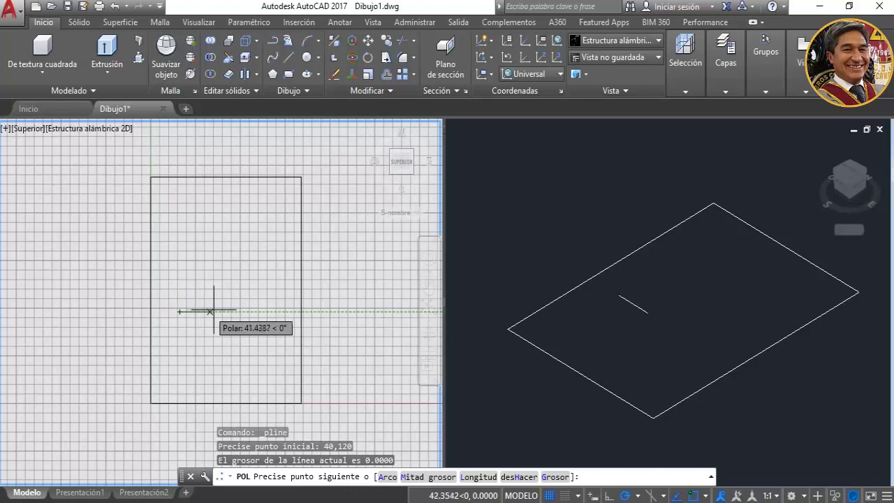
text(75)
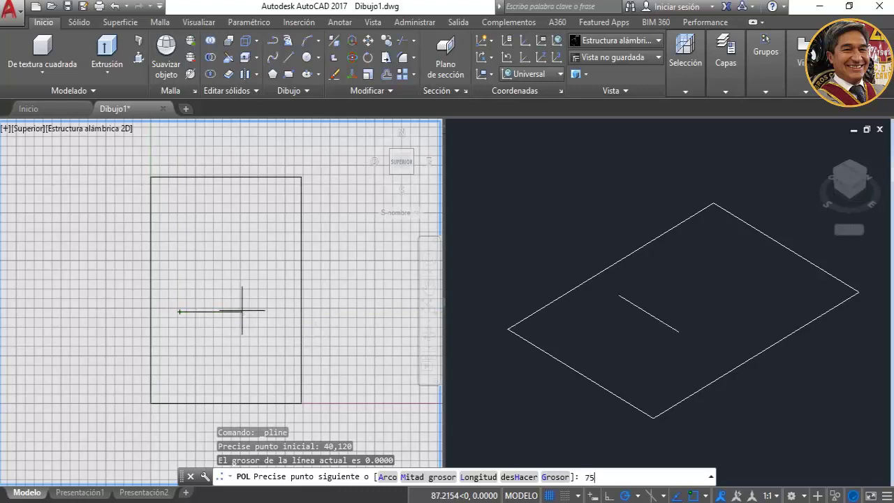
key(Return)
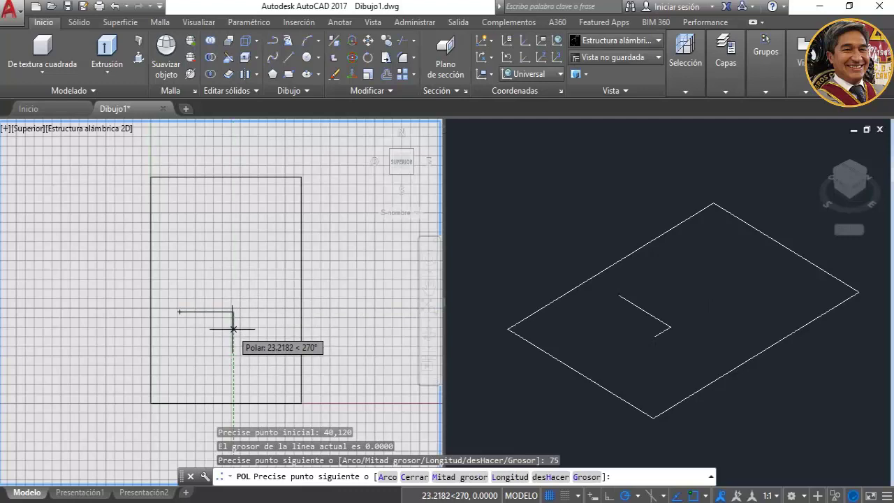
text(5)
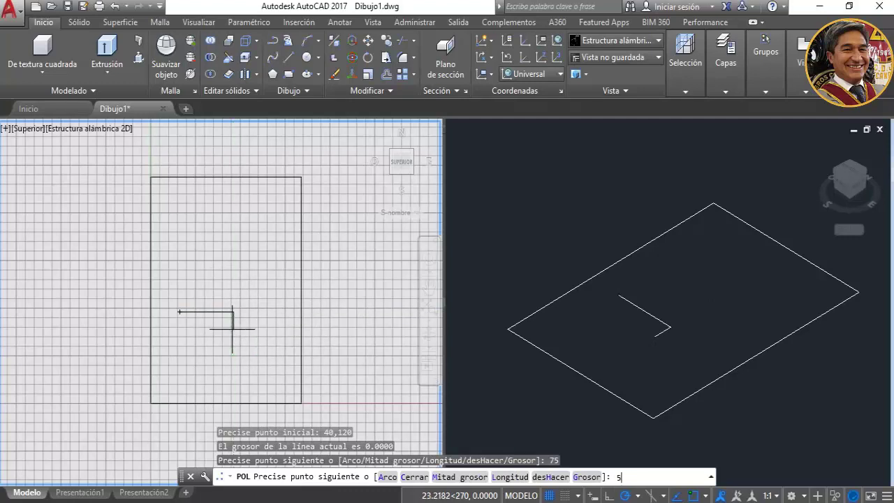
key(Return)
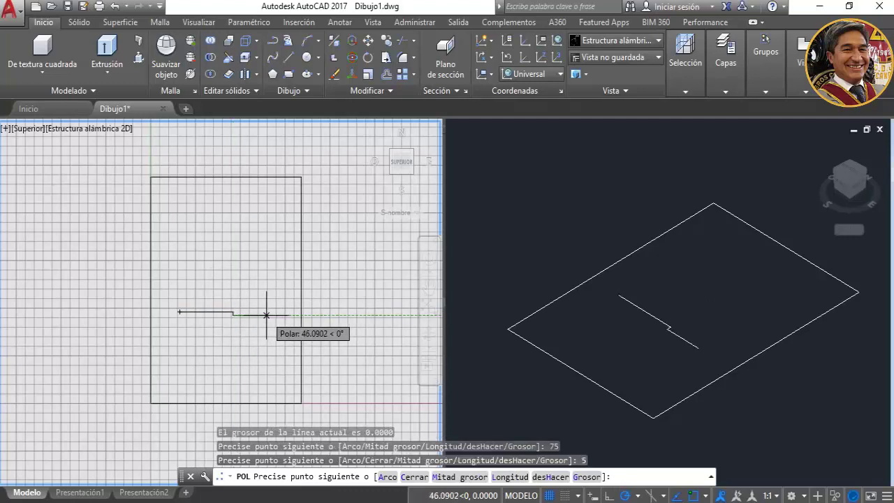
text(18)
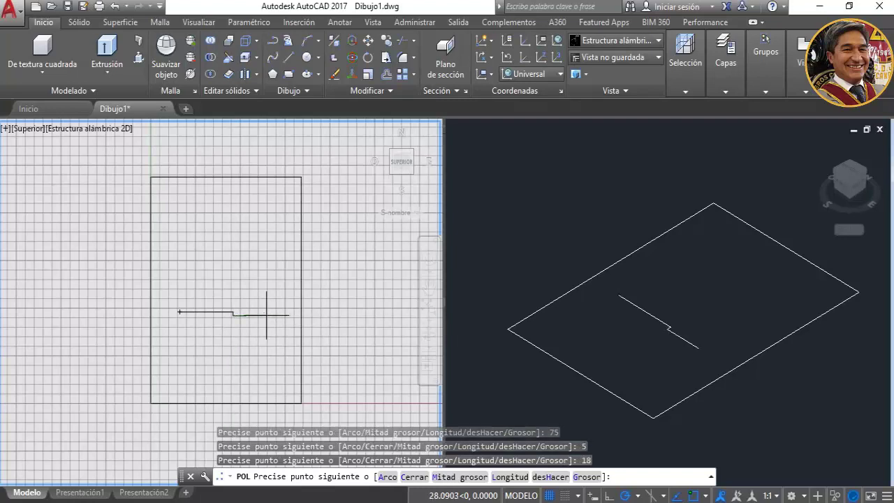
key(Return)
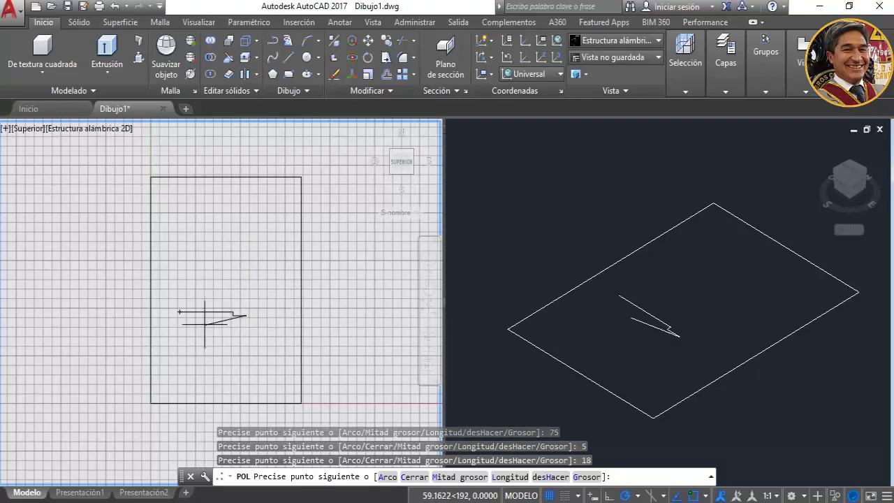
scroll(209, 318, up, 4)
text(@)
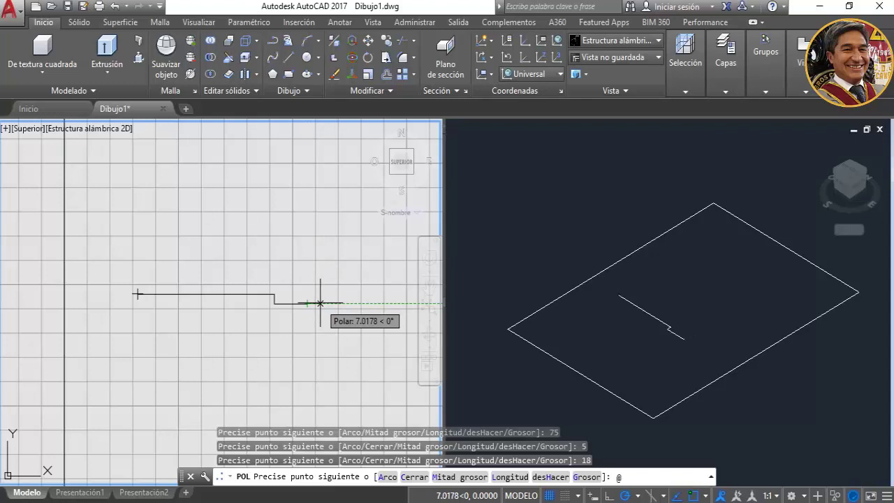
text(4)
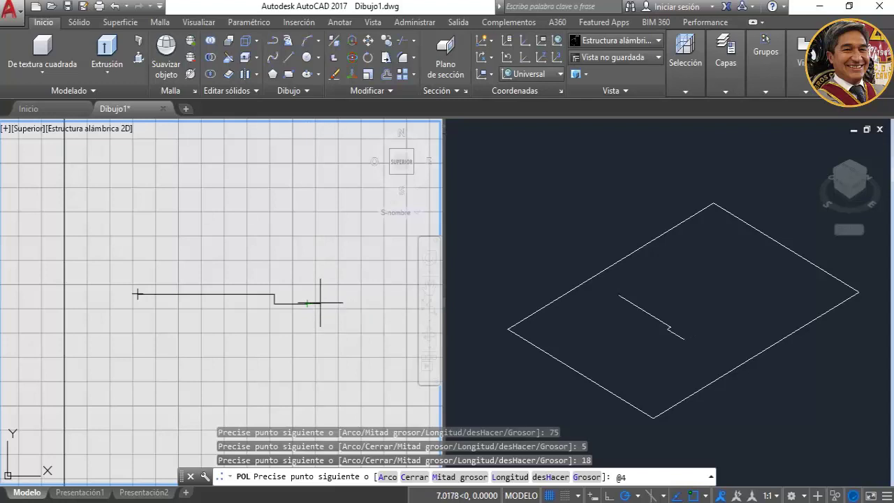
text(,20)
key(Return)
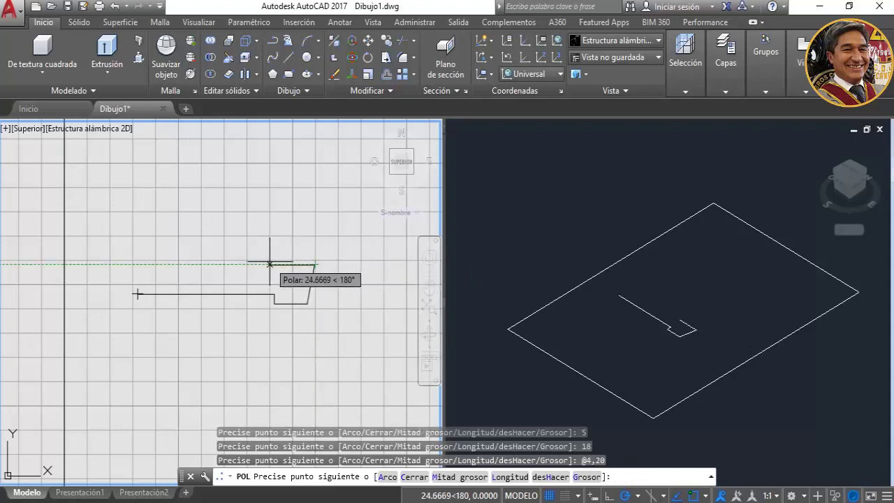
- Continue the profile from the slant's top with edges 17, 3.5, 5, 34 and 20
key(Return)
key(Return)
key(Return)
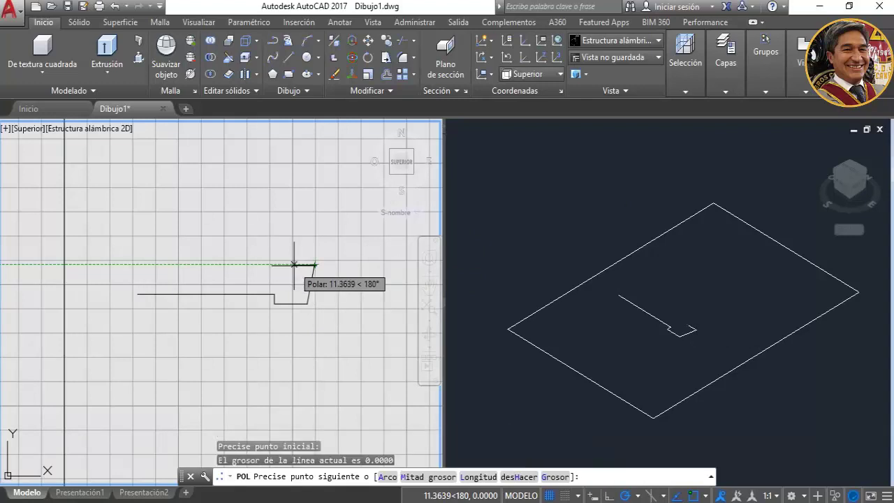
key(alt+Tab)
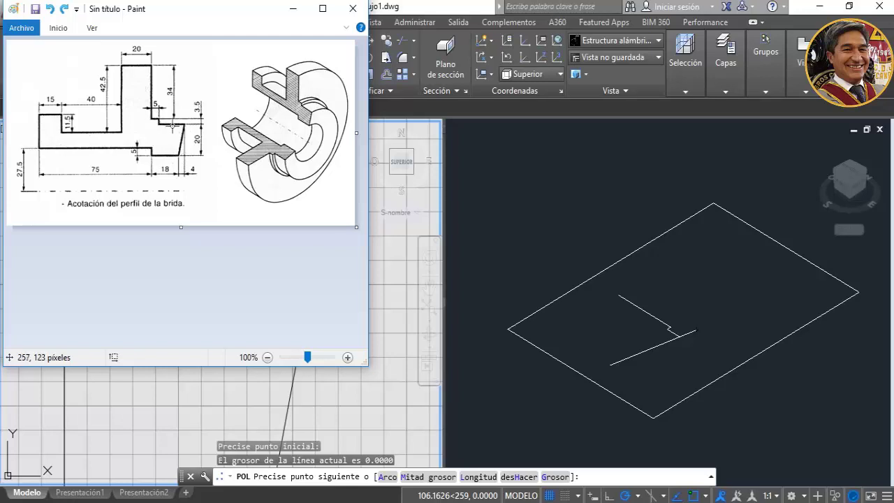
click(371, 389)
click(315, 265)
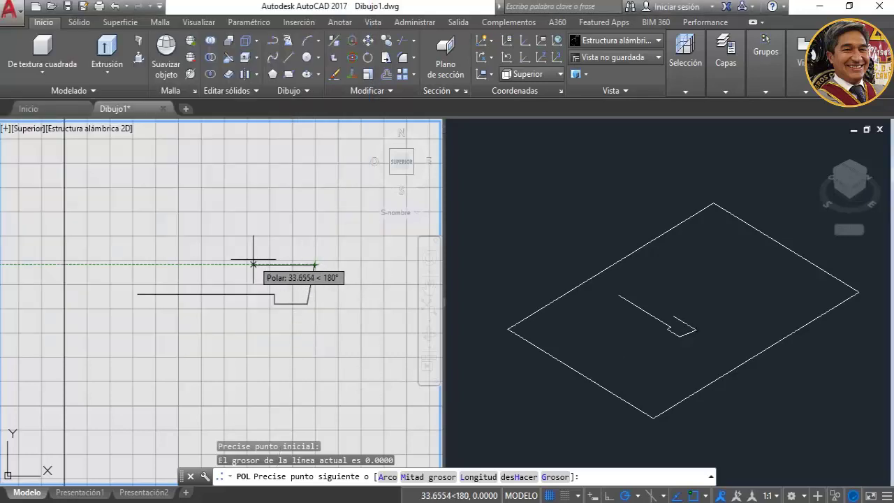
text(17)
key(Return)
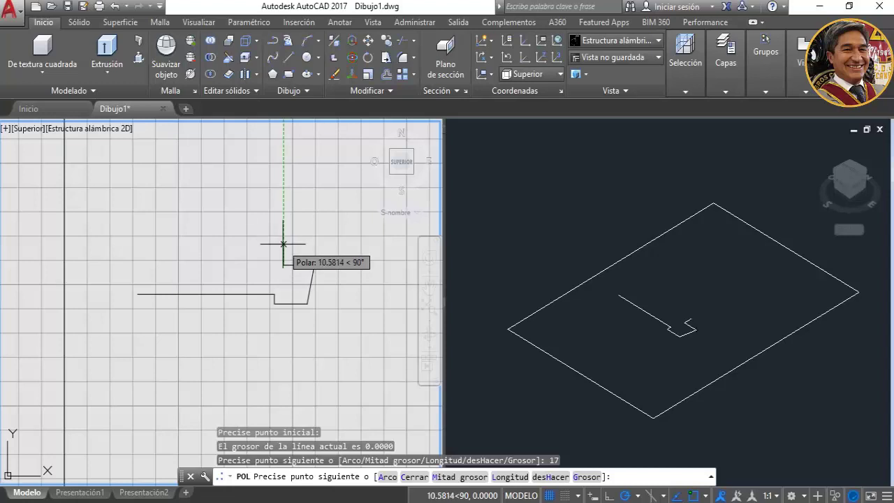
text(3.5)
key(Return)
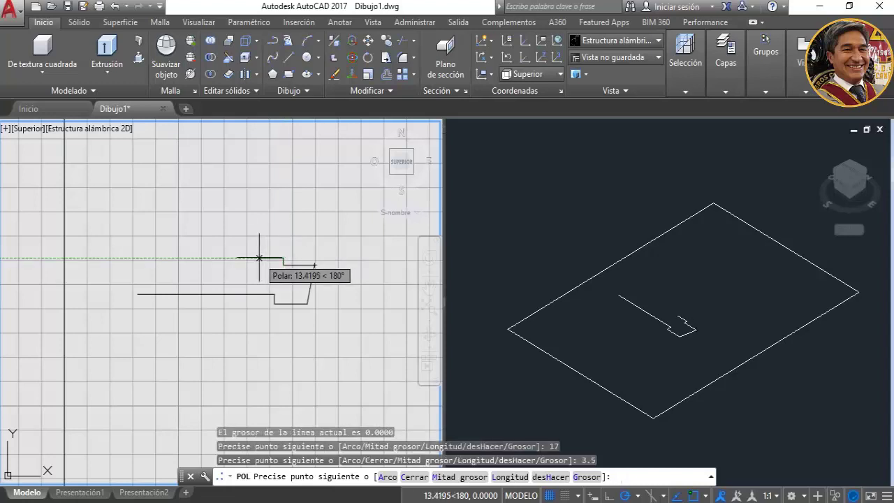
text(5)
key(Return)
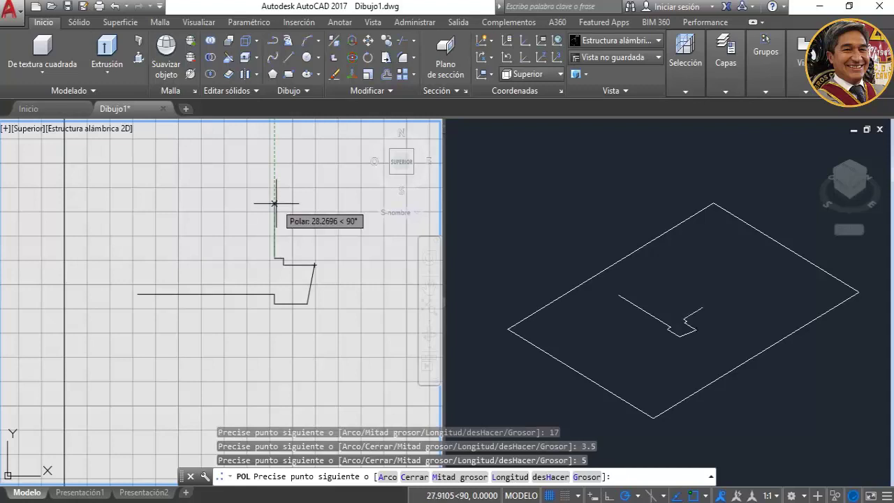
text(3)
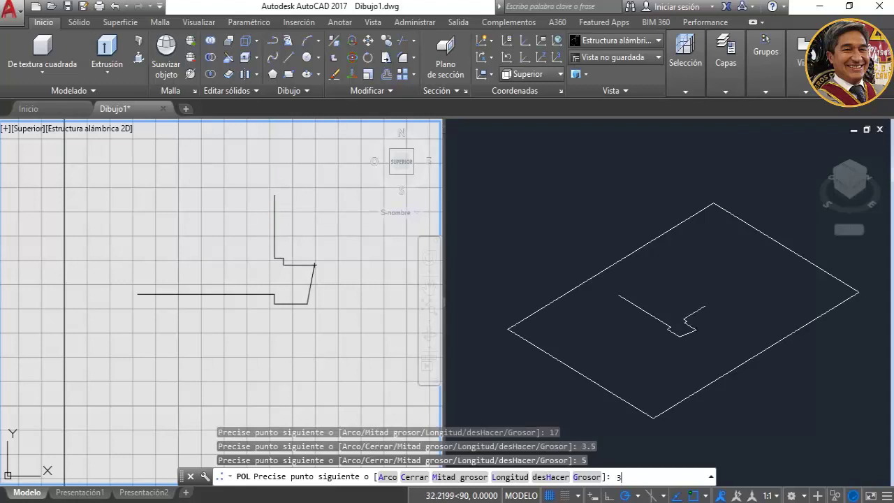
text(4)
key(Return)
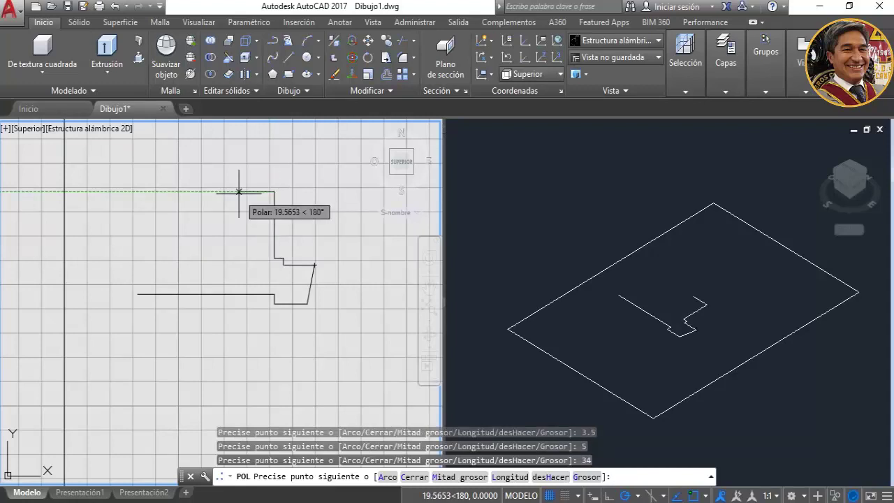
text(20)
key(Return)
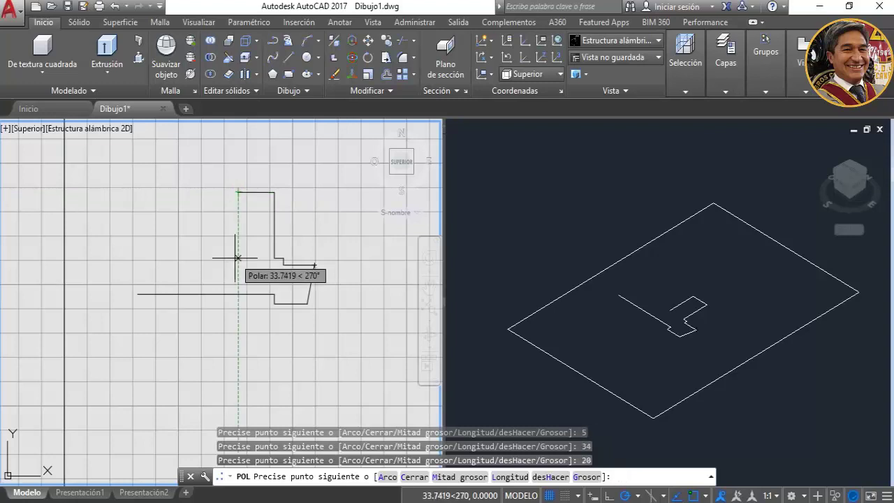
- Finish the profile with edges 42.5, 40, 11.5 and 15, closing at the start point
text(42)
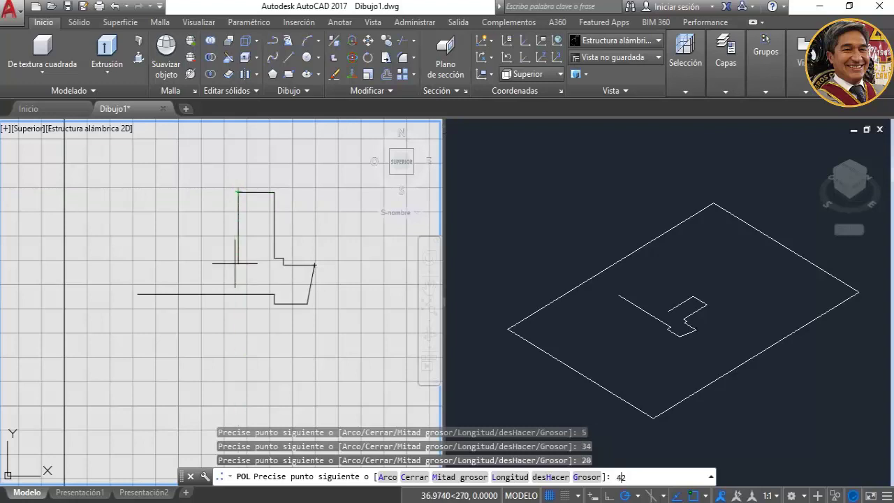
text(.5)
key(Return)
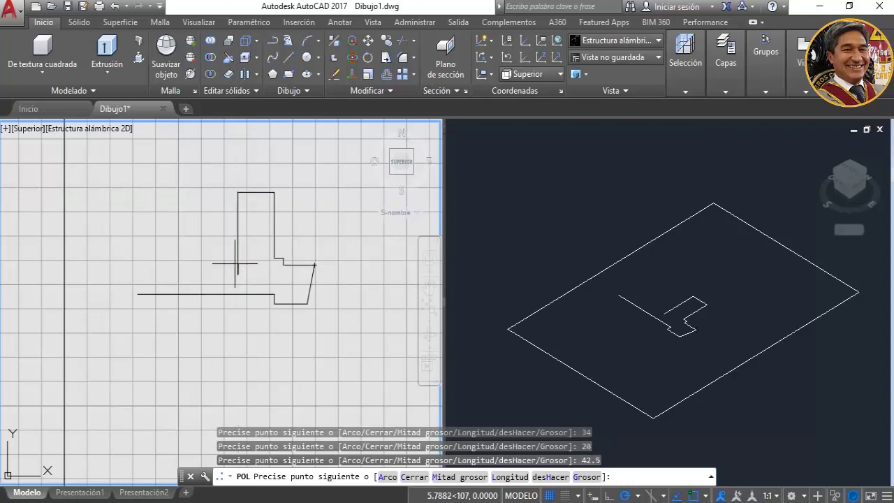
text(40)
key(Return)
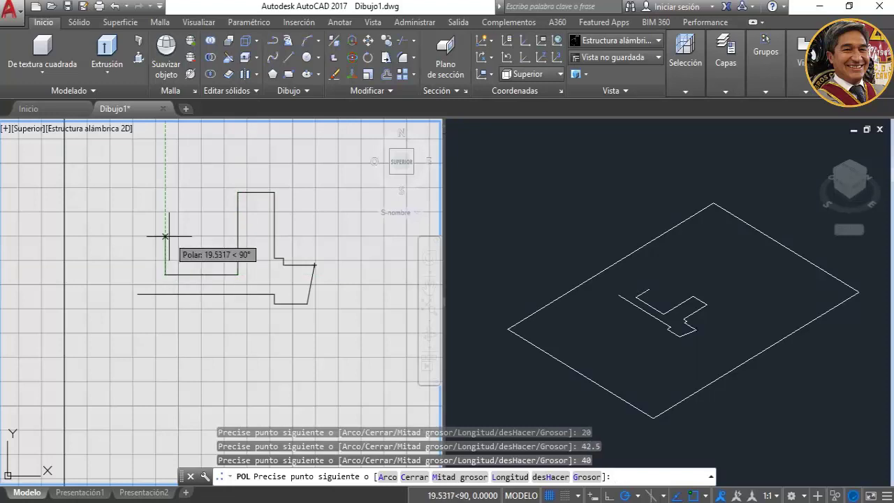
text(11.5)
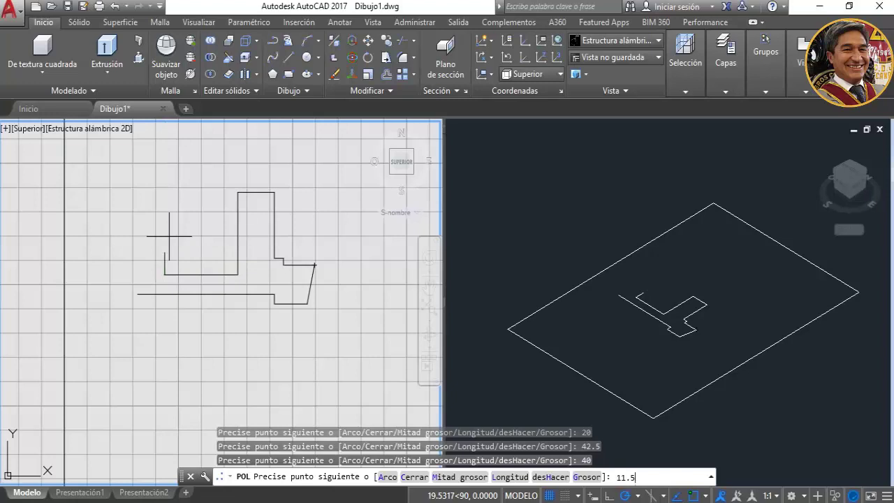
key(Return)
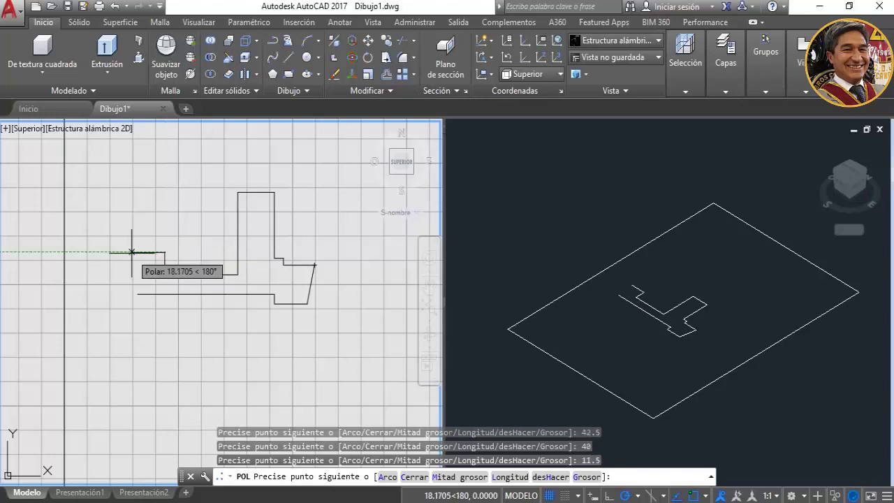
text(15)
key(Return)
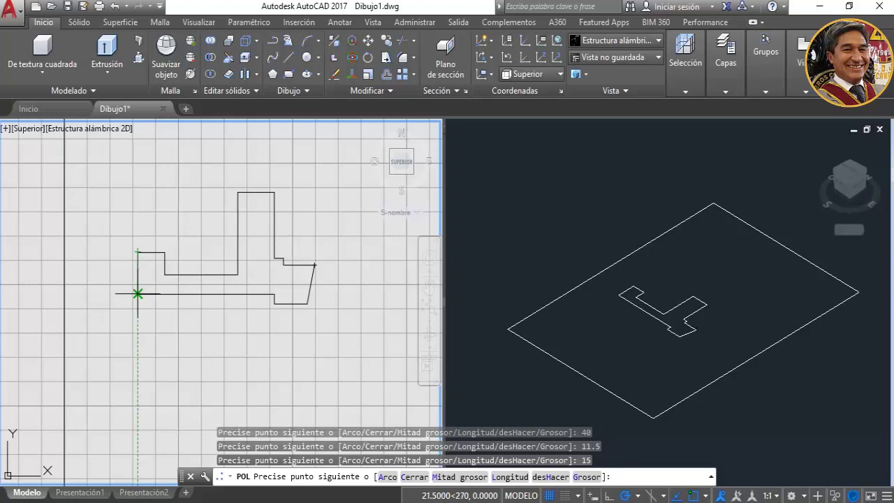
click(138, 293)
click(310, 255)
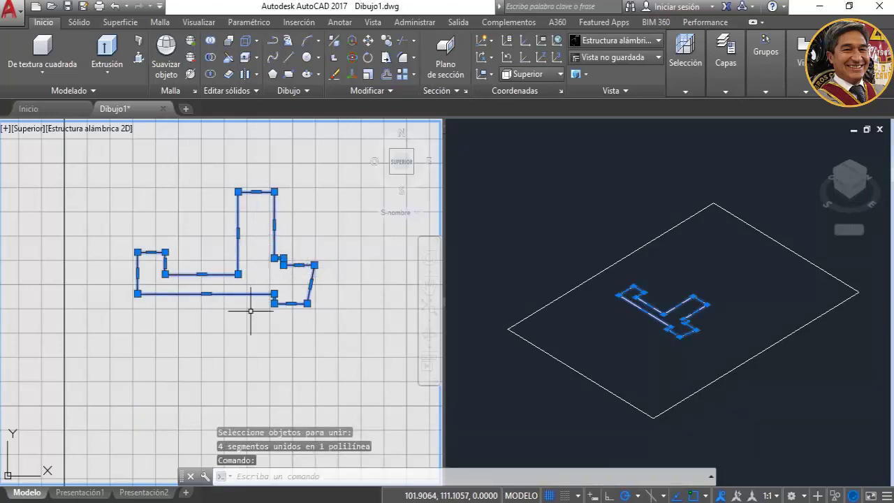
key(Escape)
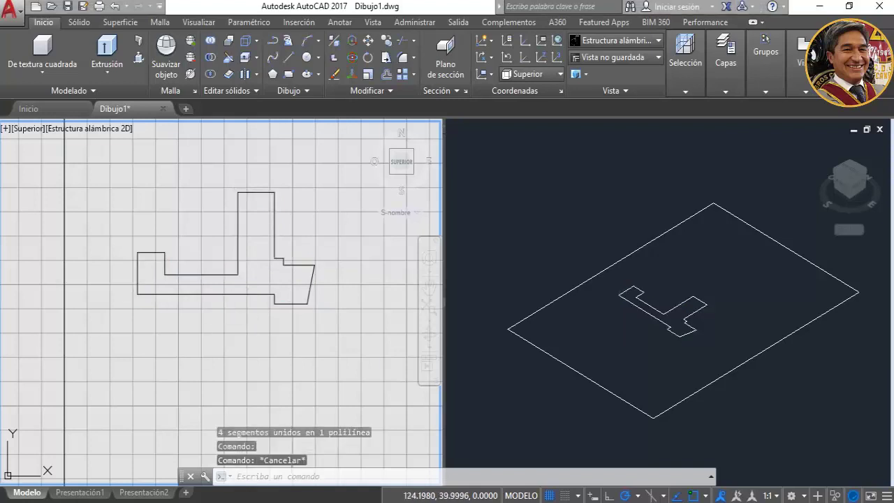
- Draw a line from the profile's bottom-left corner 27.5 down, then 100 to the right
key(alt+Tab)
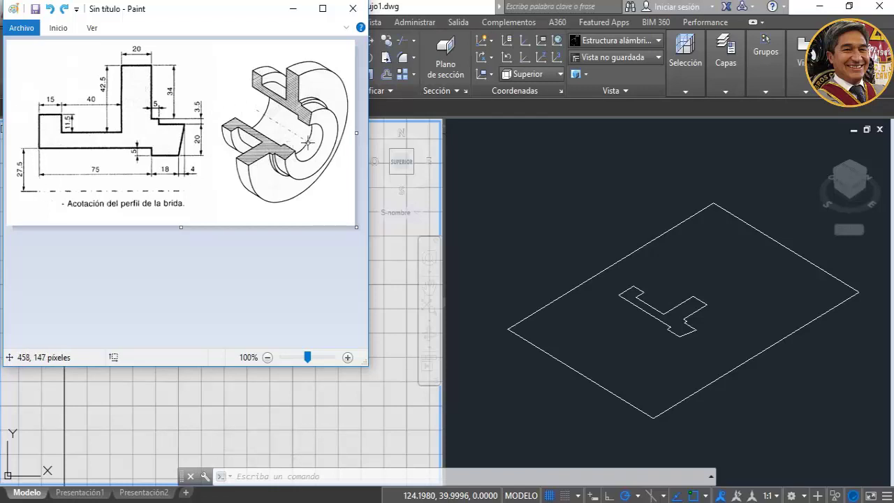
key(alt+Tab)
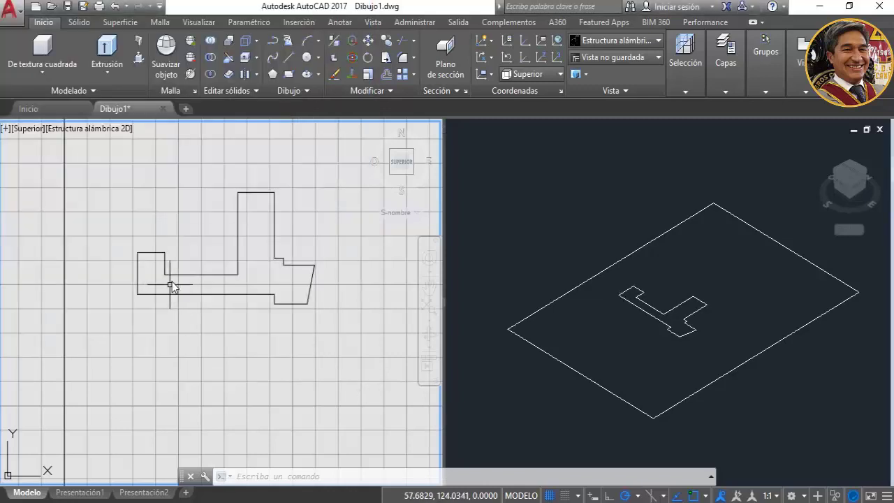
click(290, 58)
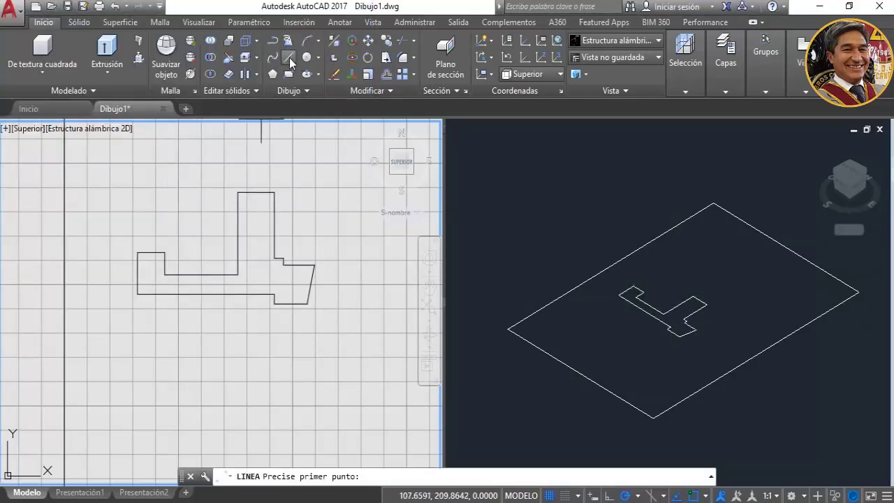
click(138, 294)
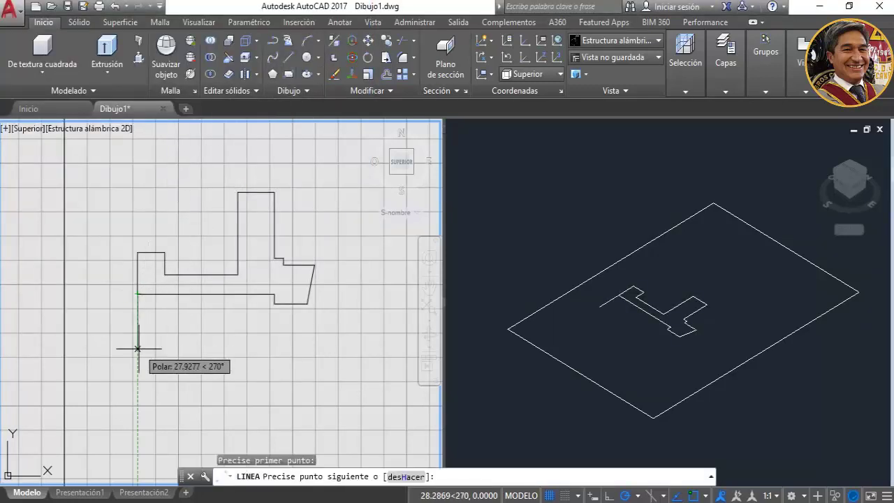
text(27.5)
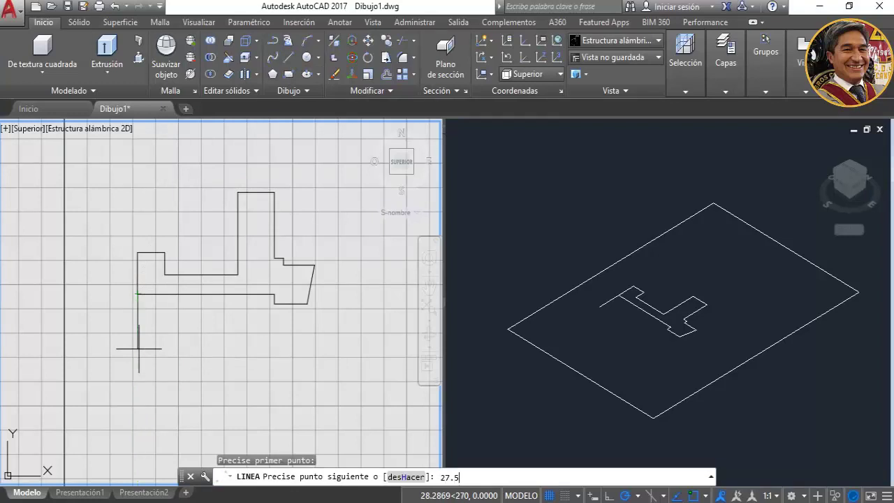
key(Return)
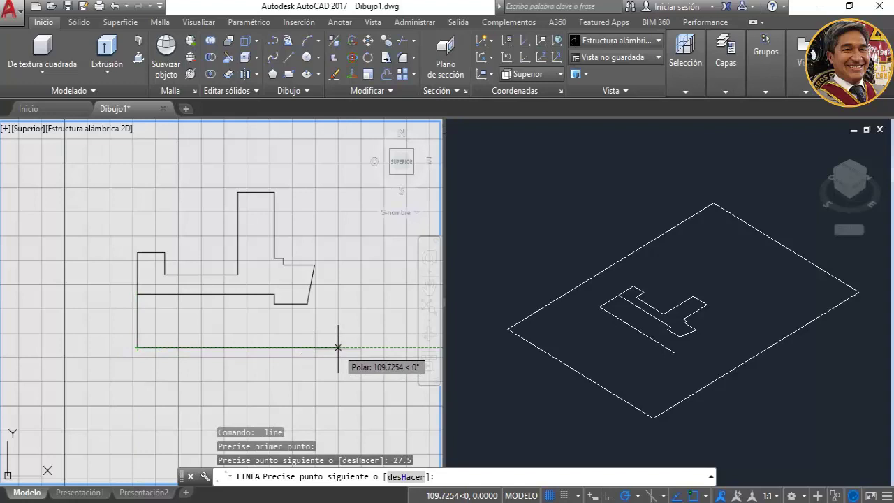
text(100)
key(Return)
key(Escape)
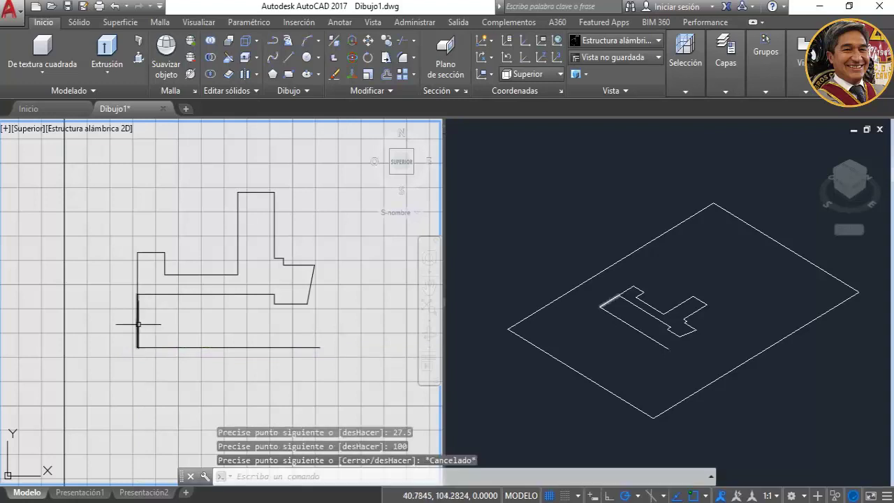
- Erase the vertical helper segment, leaving only the 100-unit axis line
click(137, 320)
key(Delete)
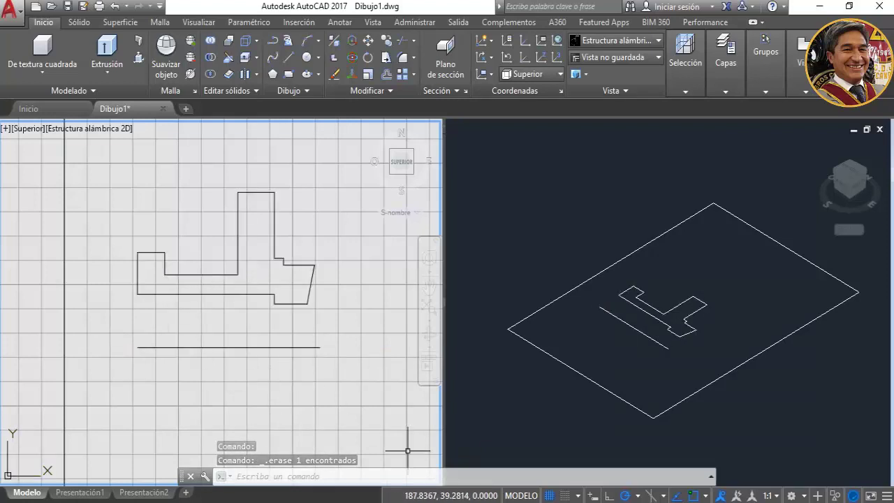
key(alt+Tab)
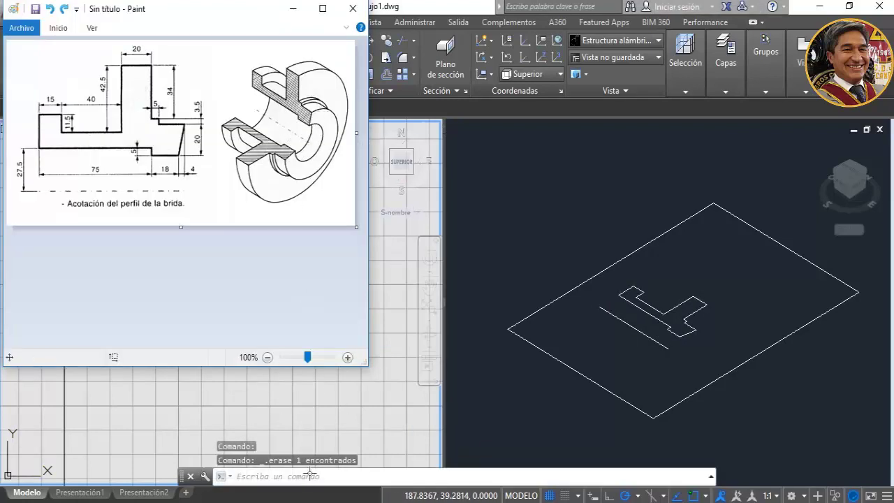
key(alt+Tab)
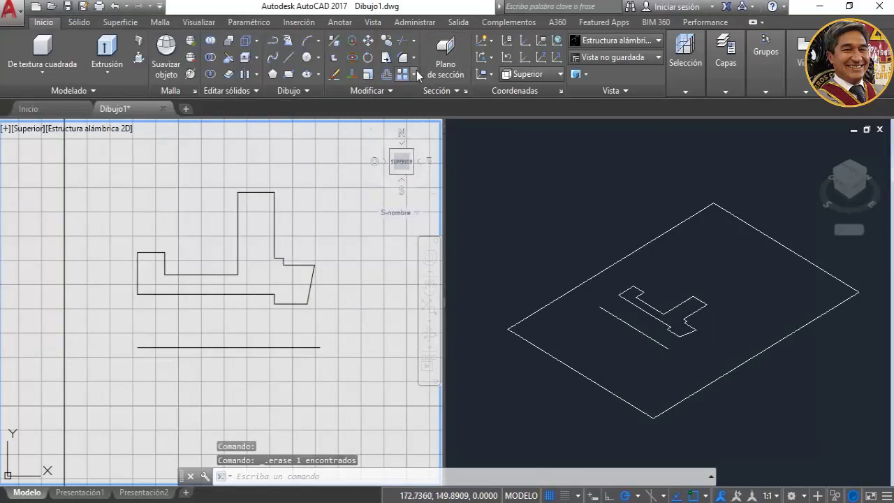
- Revolve the closed profile 360° about the 100-unit axis line with Revolución
click(79, 22)
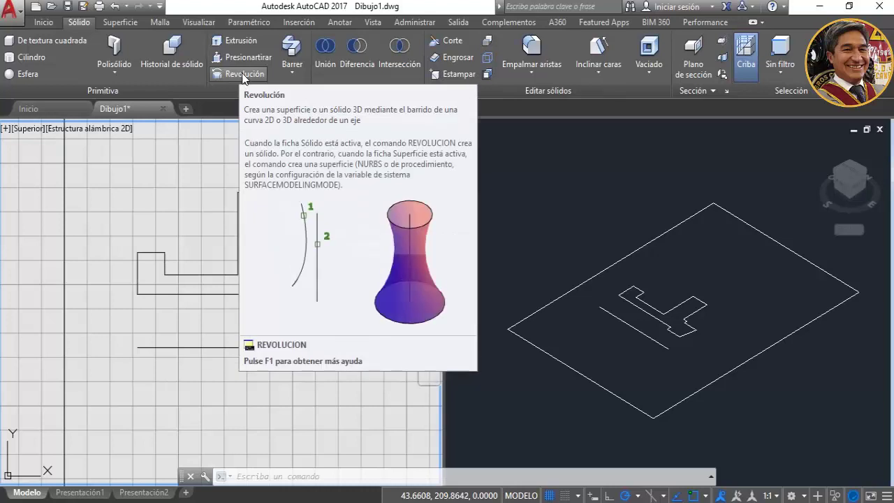
click(243, 75)
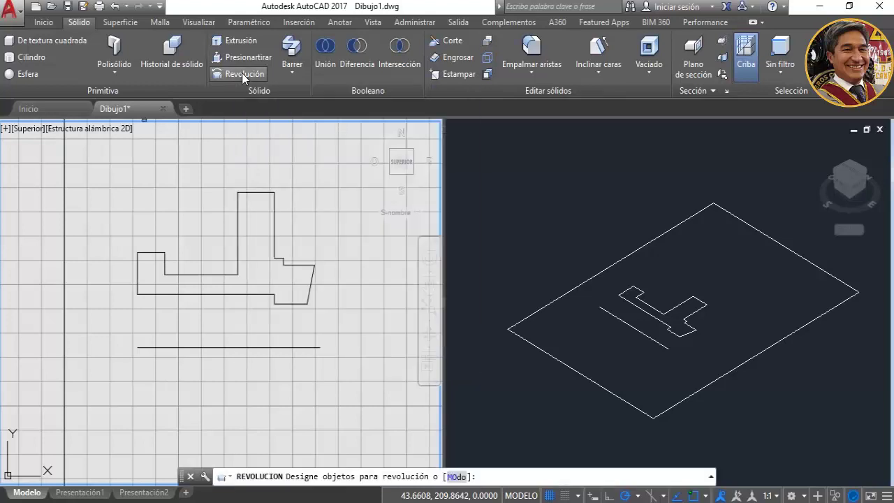
click(250, 192)
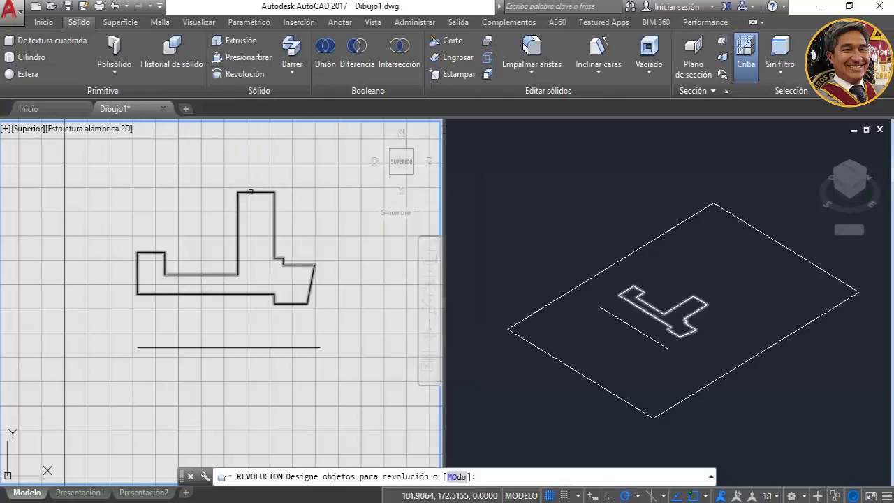
click(250, 191)
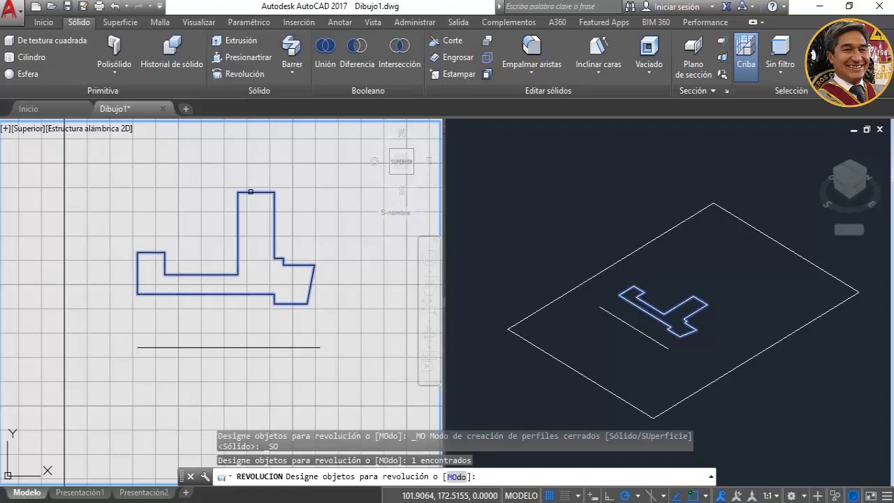
key(Return)
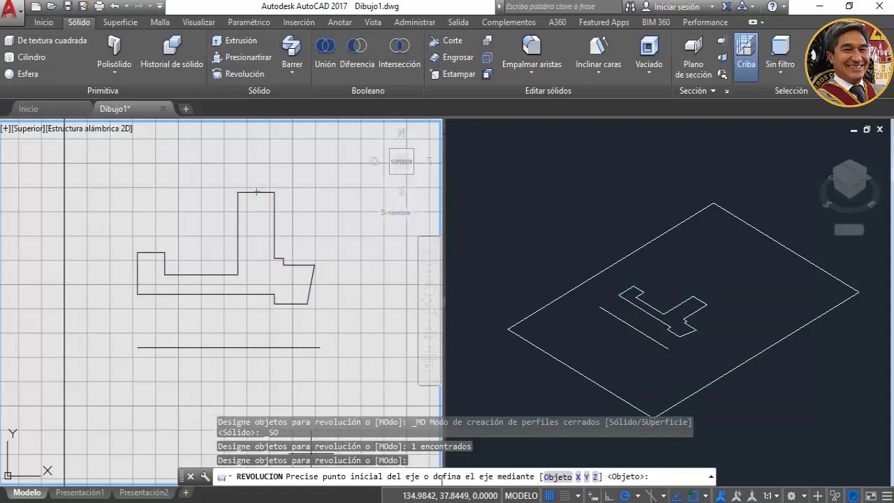
click(138, 347)
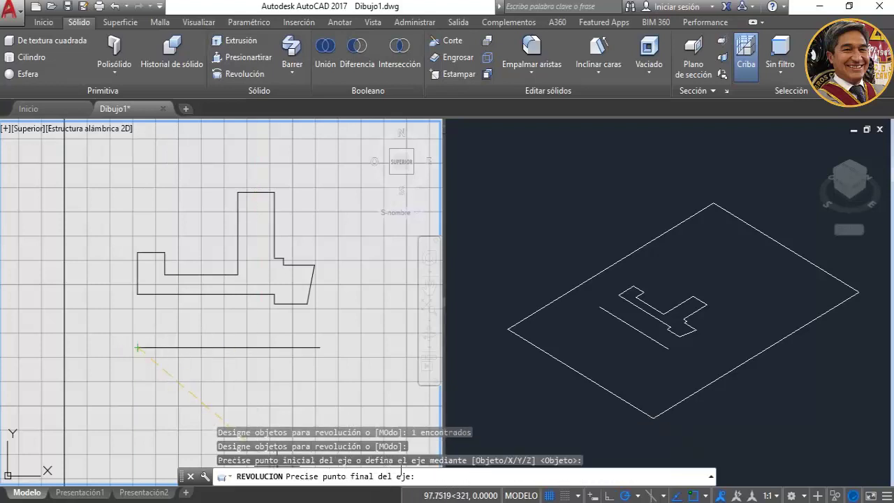
click(320, 347)
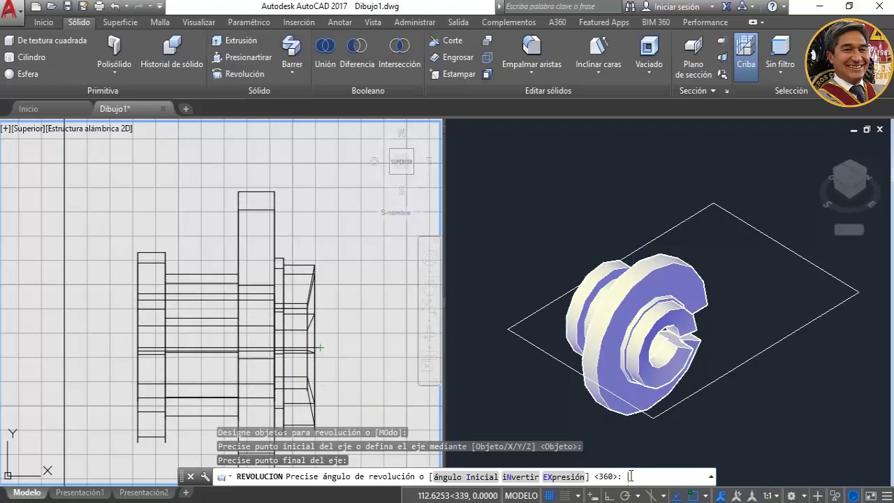
key(Return)
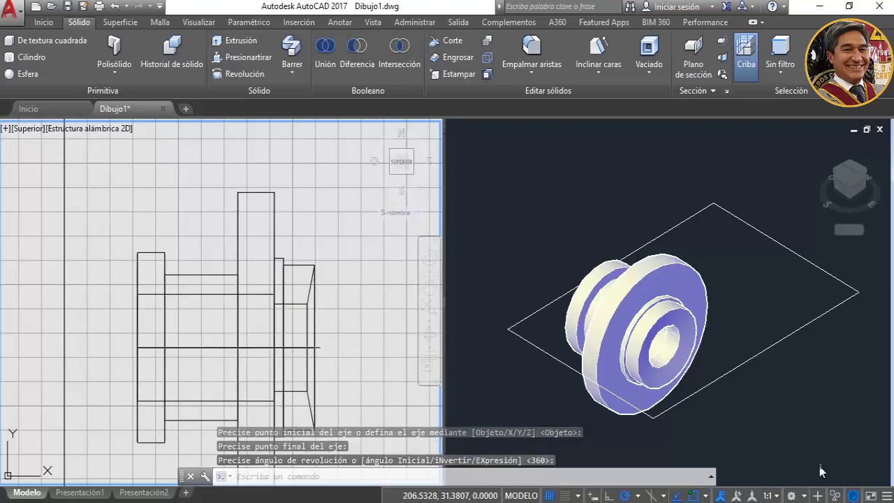
- Zoom and orbit the isometric view to show the flange's front face and bore
scroll(662, 341, up, 3)
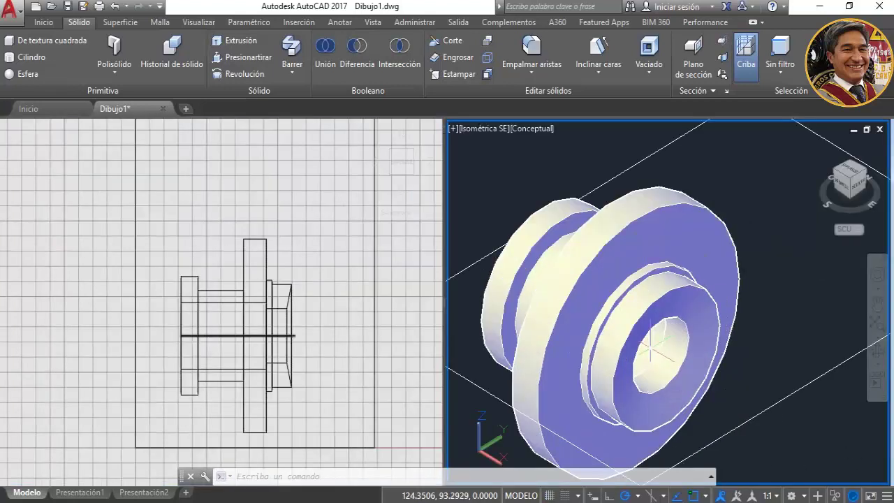
mouse_move(682, 334)
shift+middle_down()
mouse_move(605, 318)
mouse_move(677, 343)
mouse_move(733, 331)
mouse_move(745, 303)
mouse_move(660, 297)
mouse_move(703, 304)
mouse_move(678, 342)
mouse_move(677, 315)
mouse_move(659, 315)
mouse_move(728, 309)
mouse_move(682, 315)
mouse_move(709, 323)
shift+middle_up()
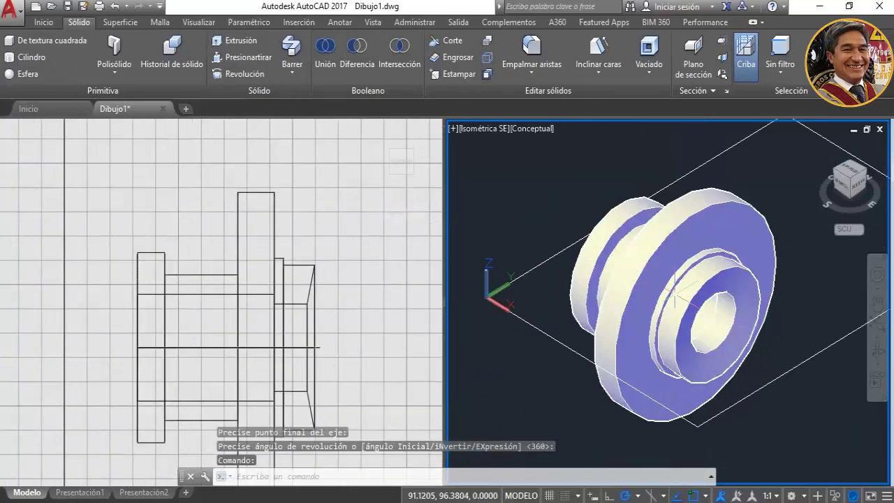